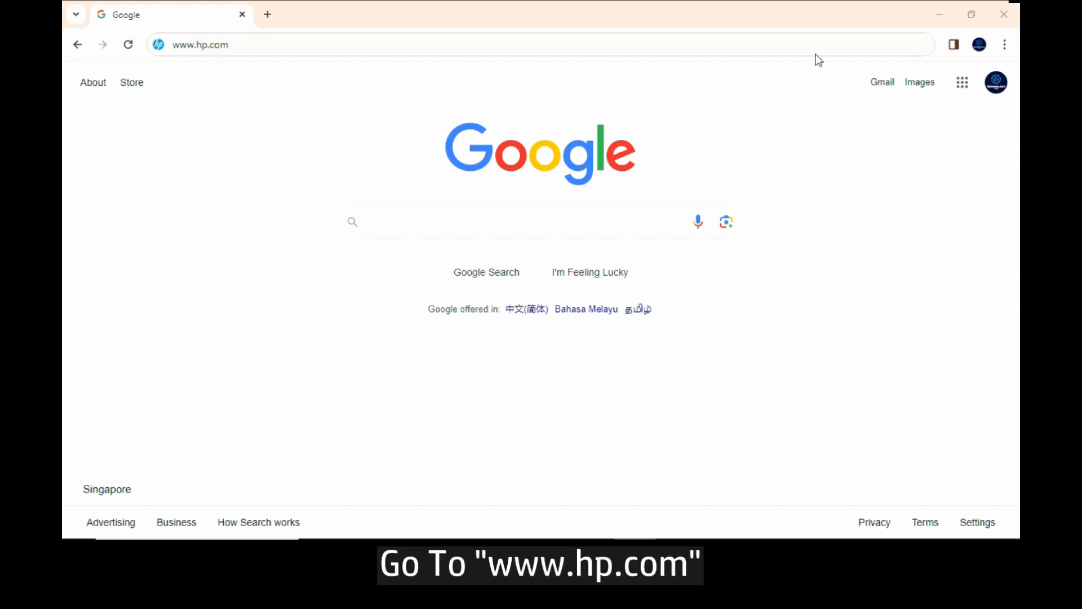
left_click(431, 46)
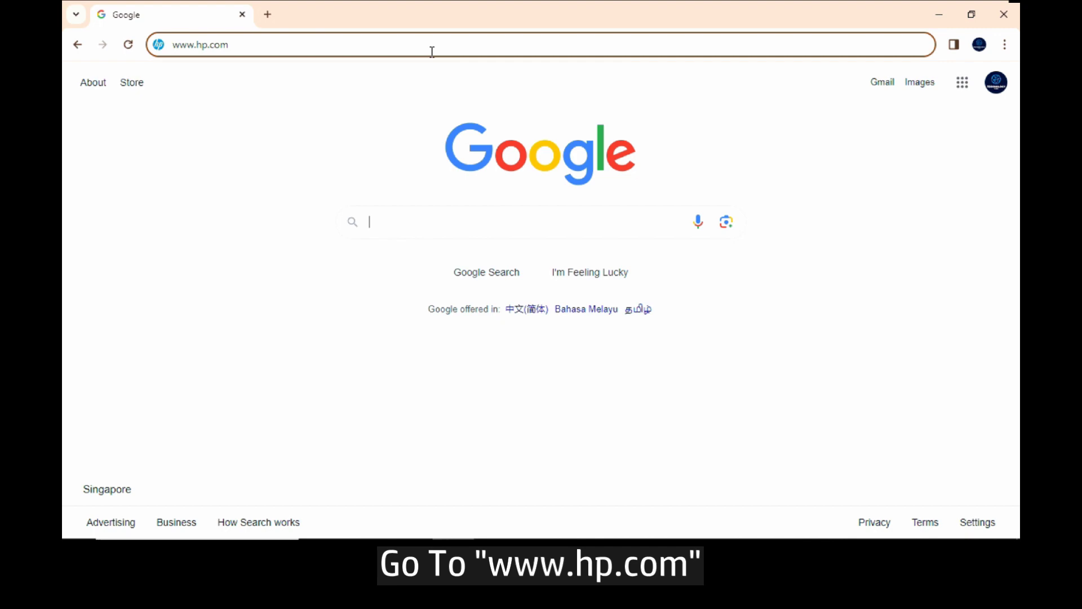
key("Return")
left_click(360, 126)
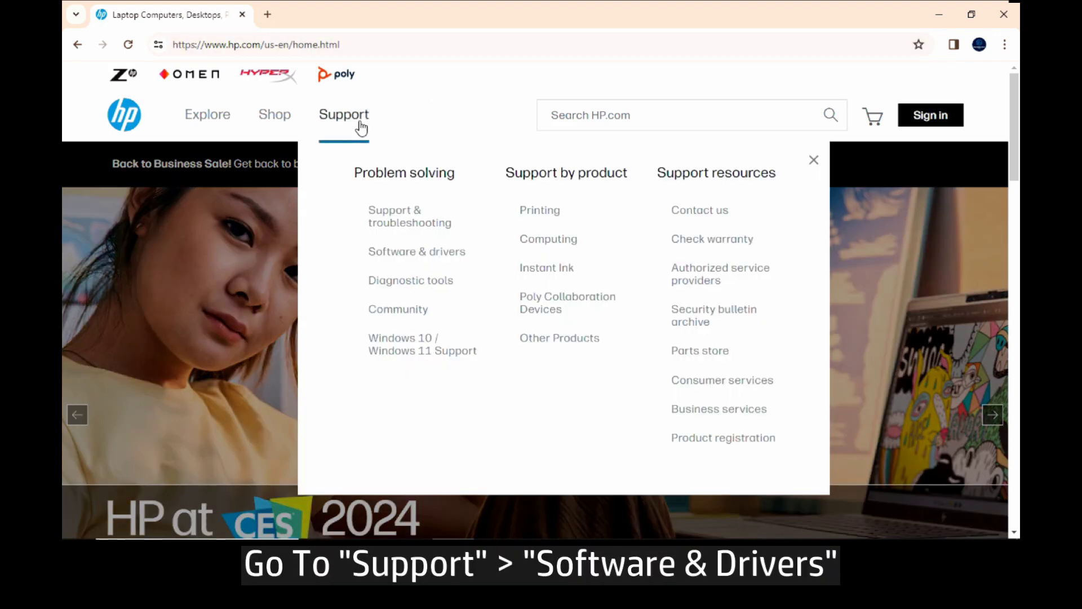
left_click(408, 259)
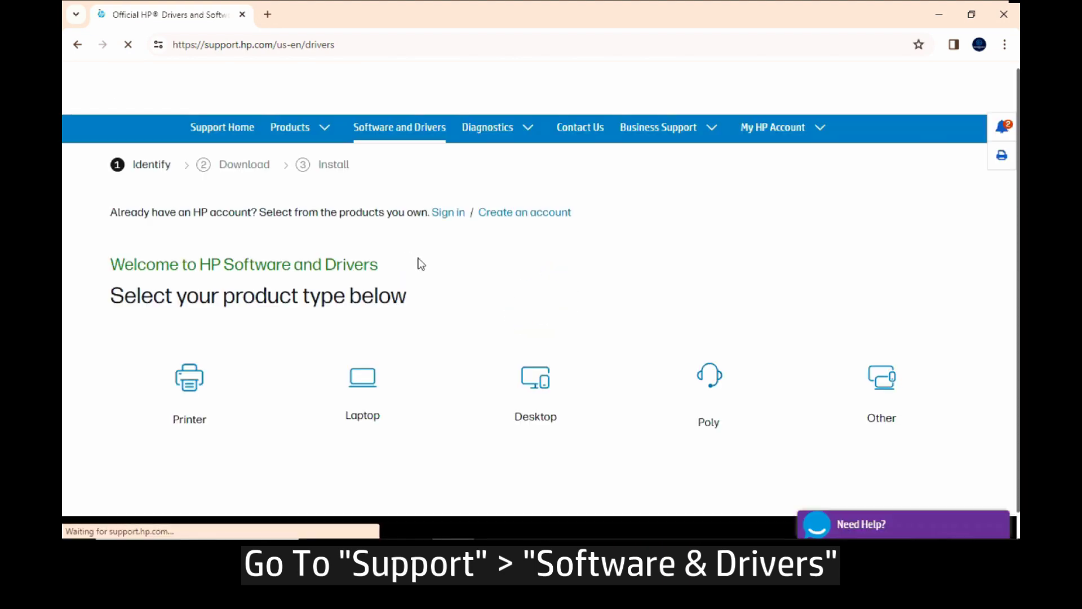
- Choose Printer, search 'color laser pro mfp 4303' and open the MFP 4301-4303 series drivers
left_click(192, 380)
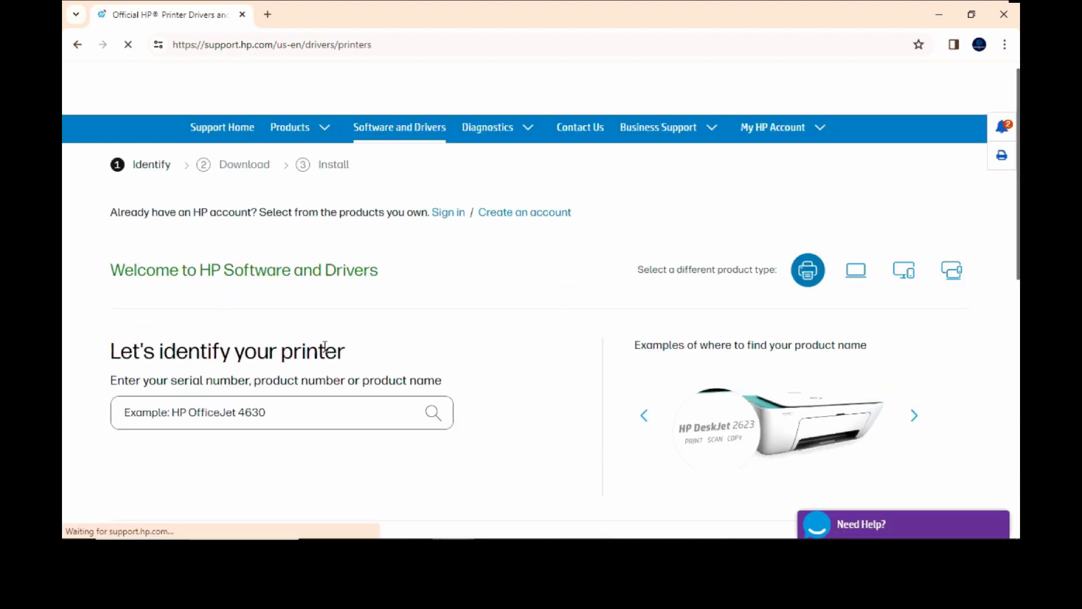
left_click(248, 412)
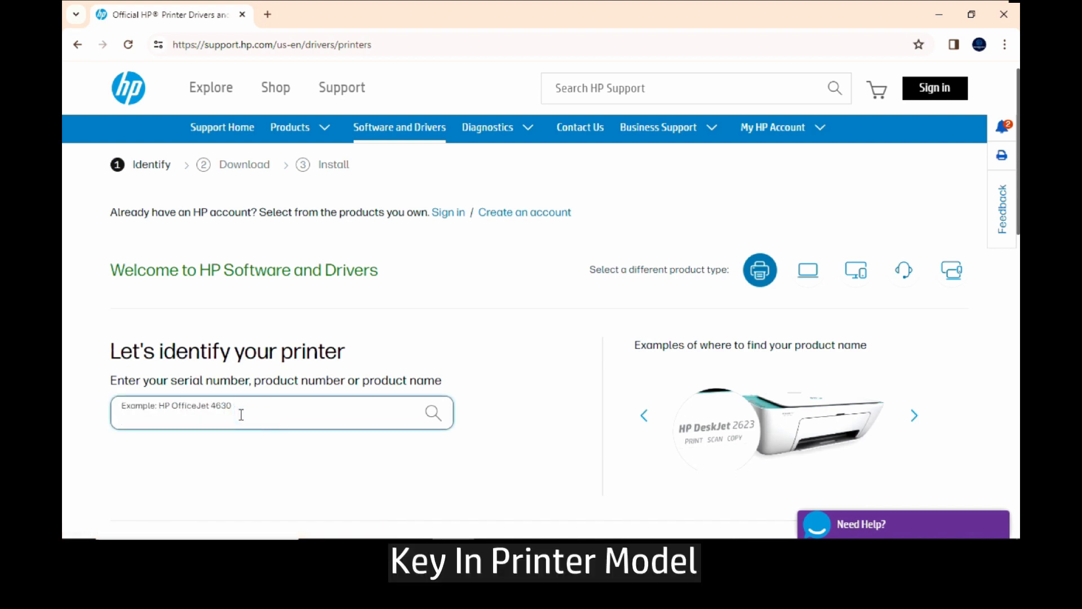
type("color")
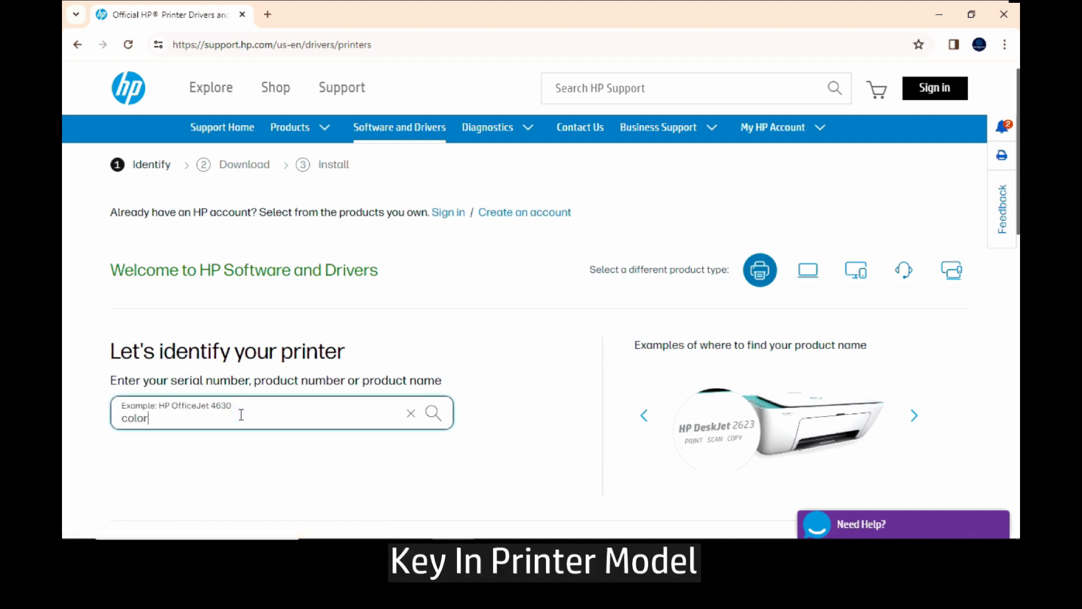
type(" laser ")
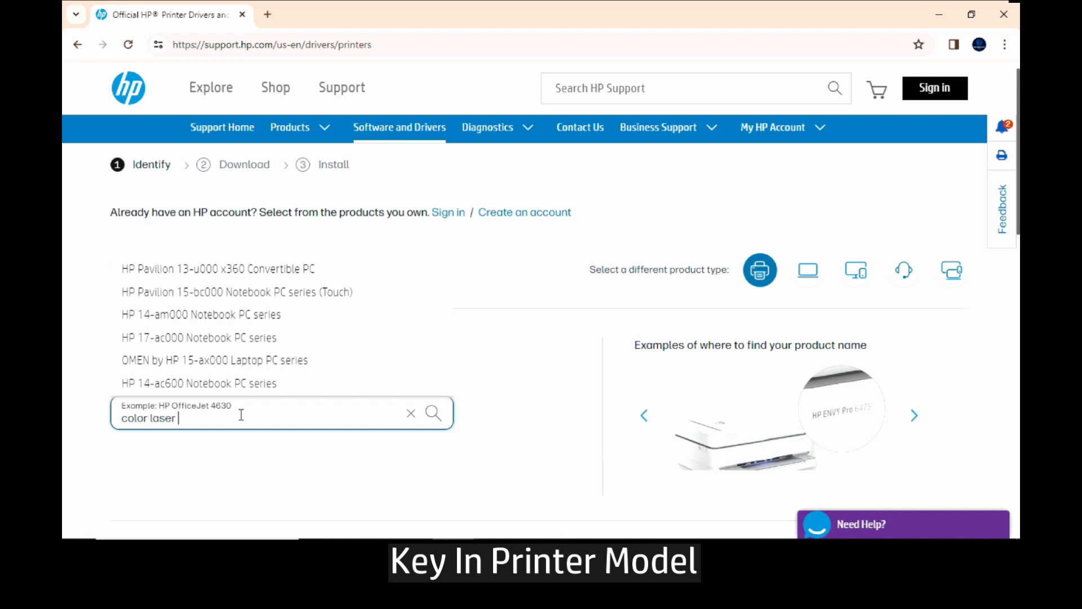
type("pro mfp 4303")
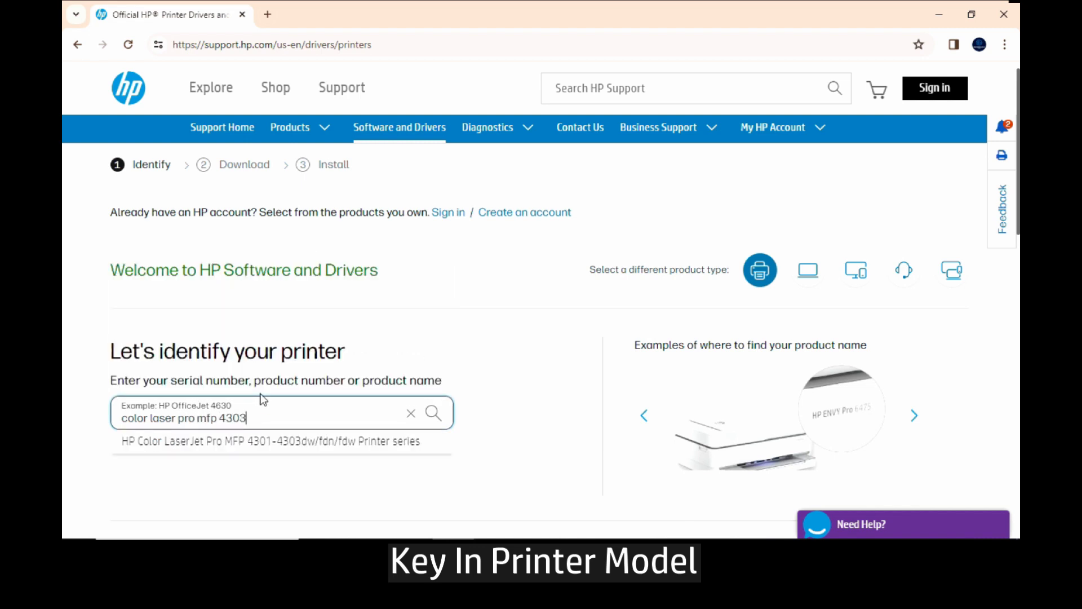
left_click(277, 448)
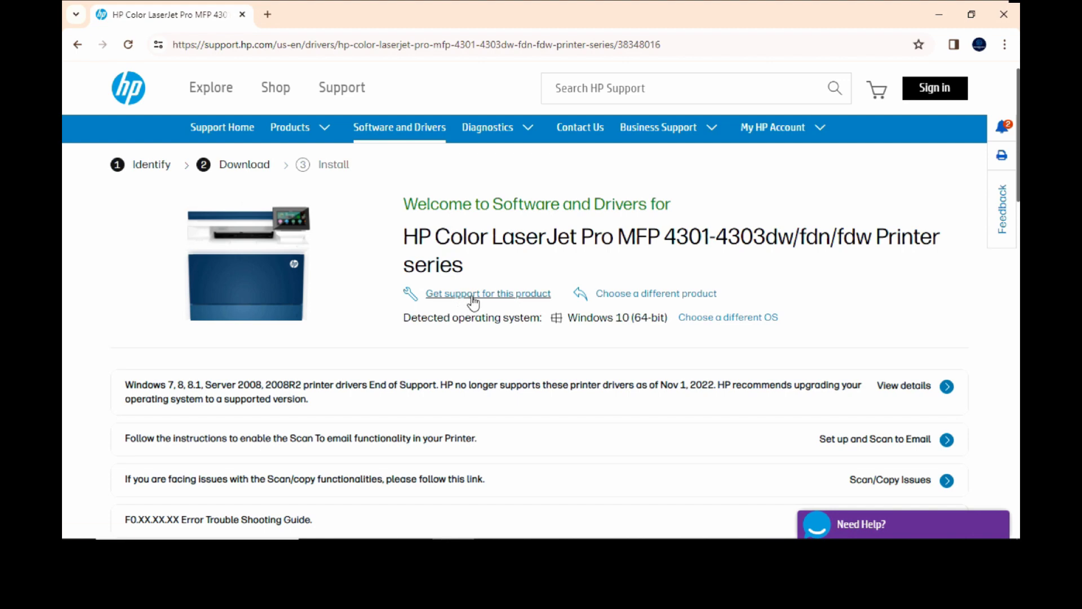
- Expand Driver-Universal Scan Driver and download the HP Universal Scan Full Feature package (411 MB)
scroll(470, 307, "down", 7)
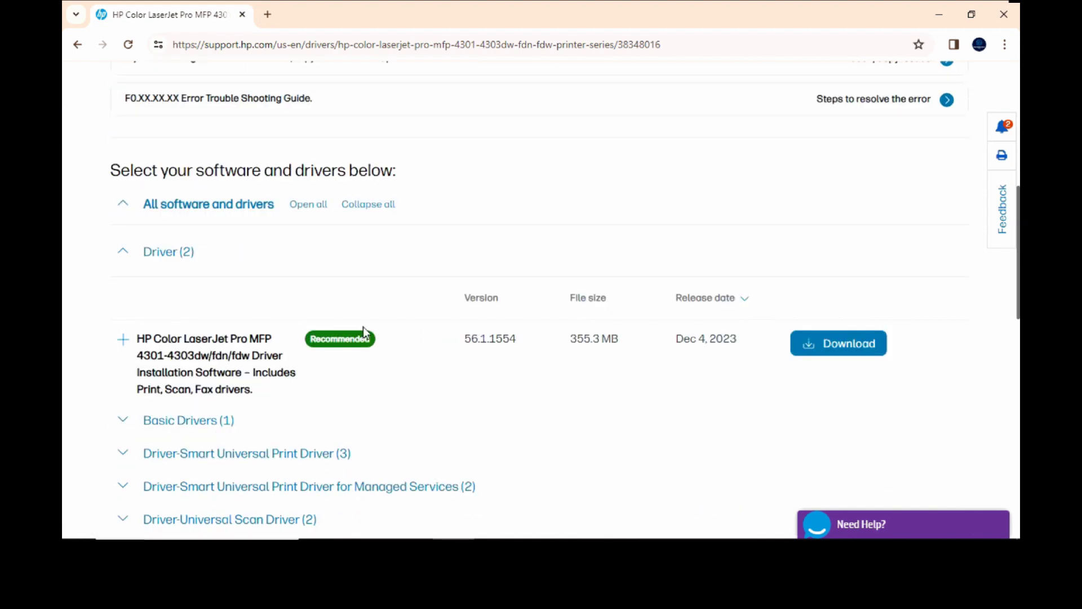
scroll(276, 329, "down", 4)
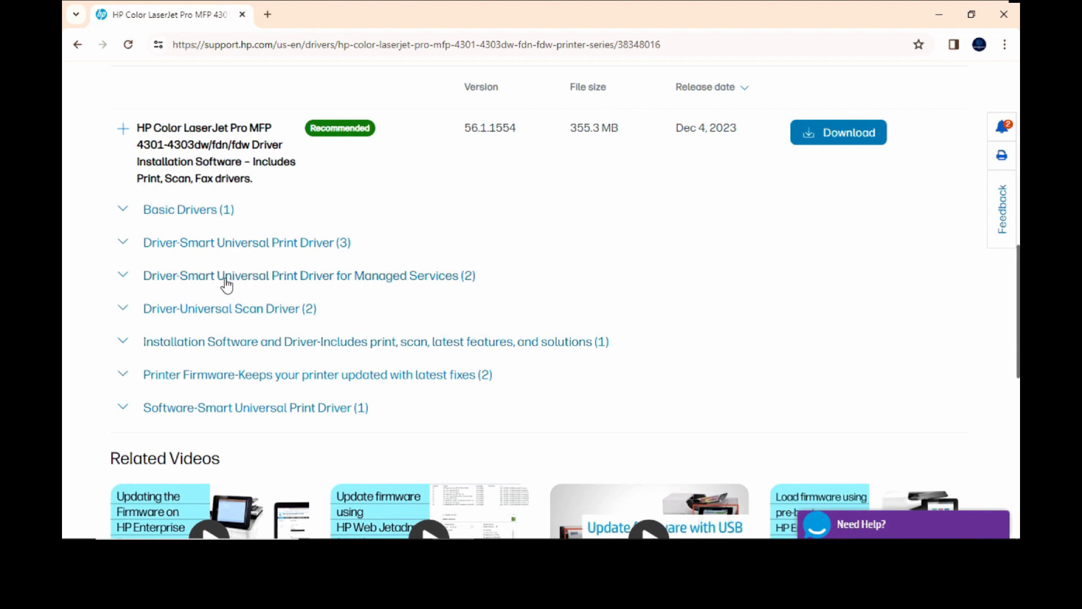
left_click(220, 312)
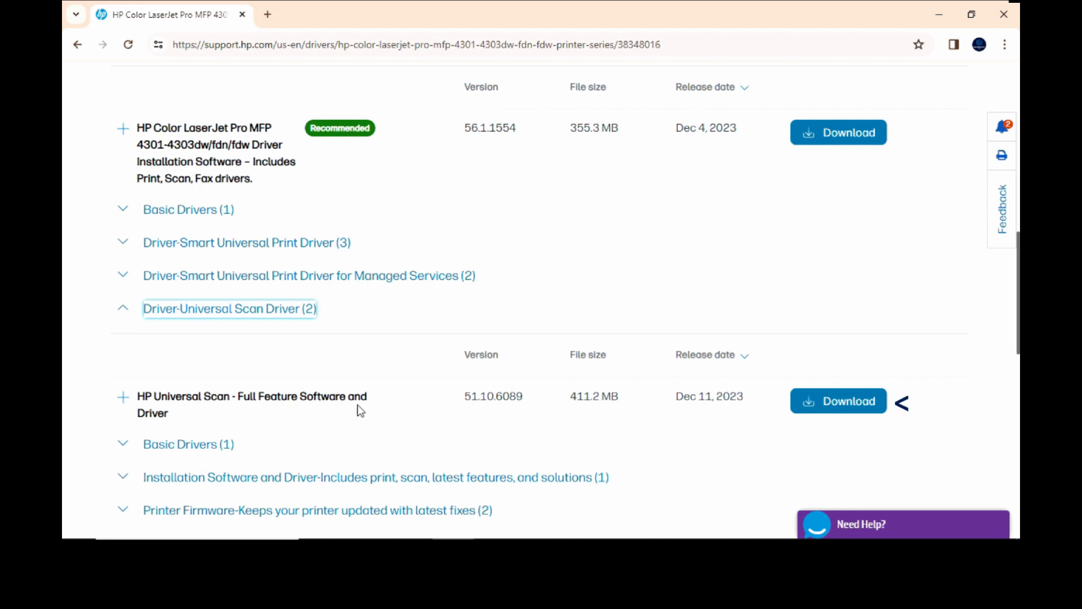
left_click(840, 404)
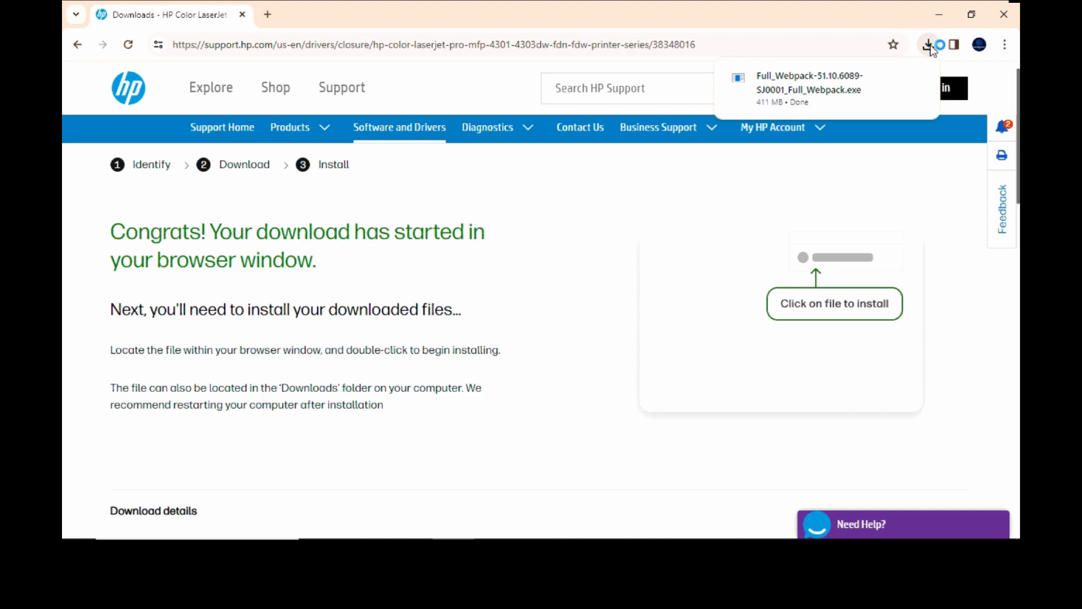
- Run the downloaded Full_Webpack installer, allow its changes, and begin the installation
mouse_move(852, 78)
left_click(813, 83)
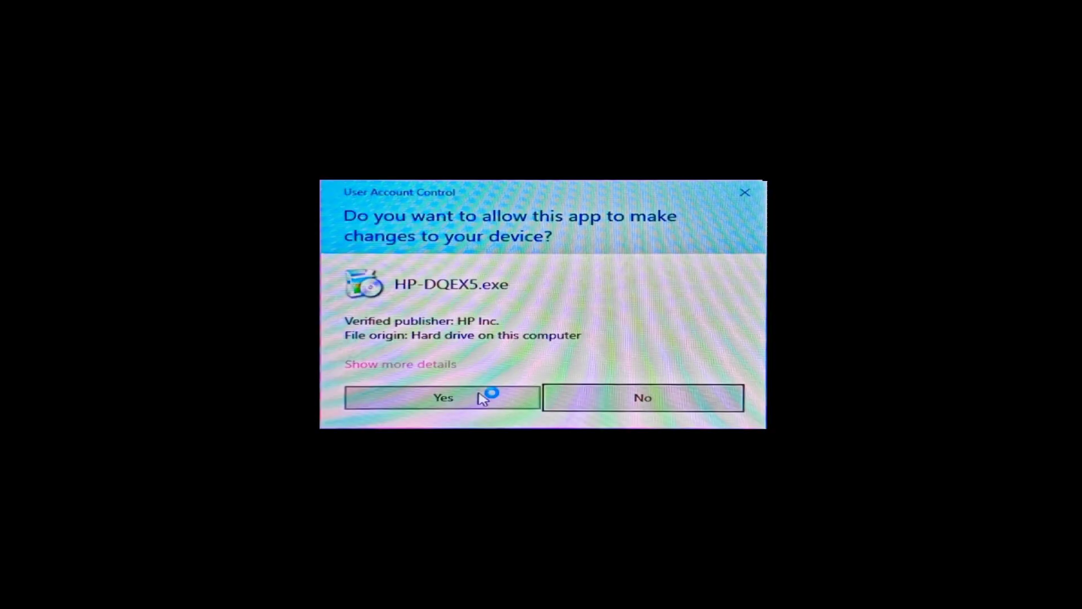
left_click(483, 398)
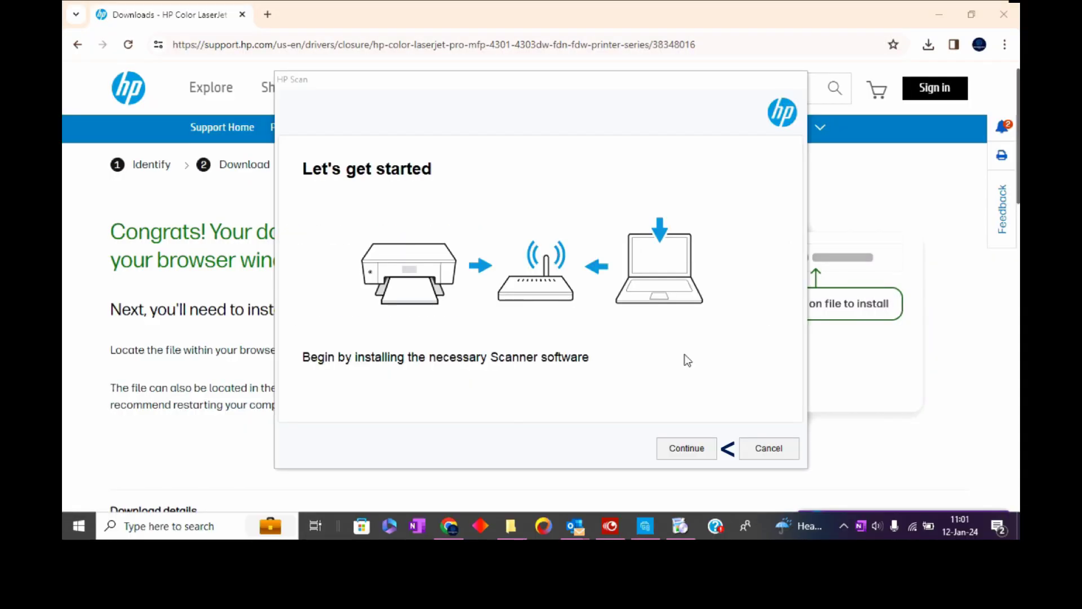
left_click(681, 449)
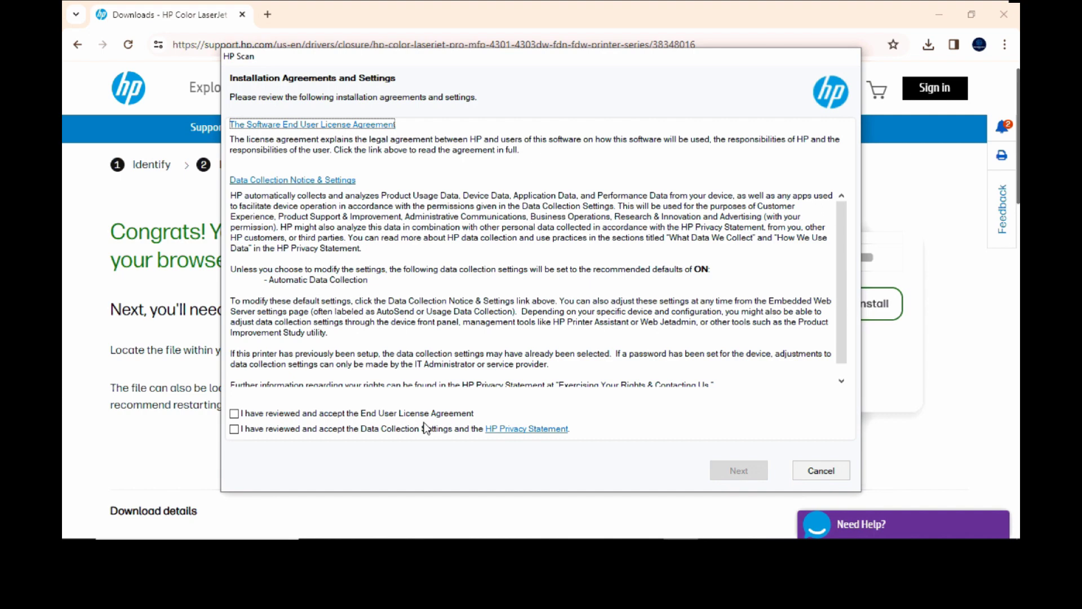
- Accept the license agreement and data collection statement, then continue installing
left_click(239, 415)
left_click(235, 429)
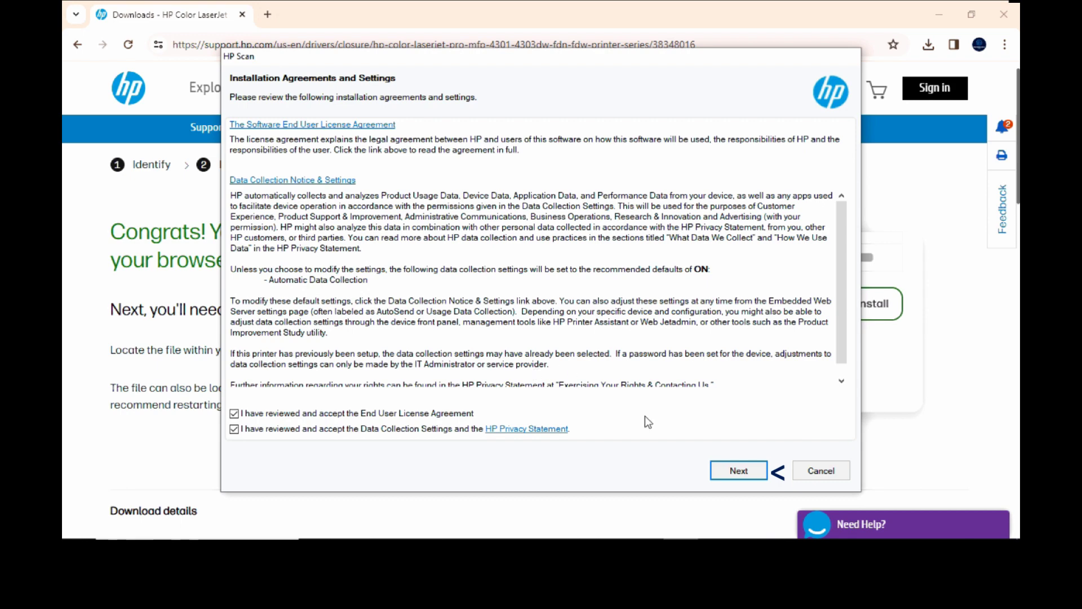
left_click(733, 473)
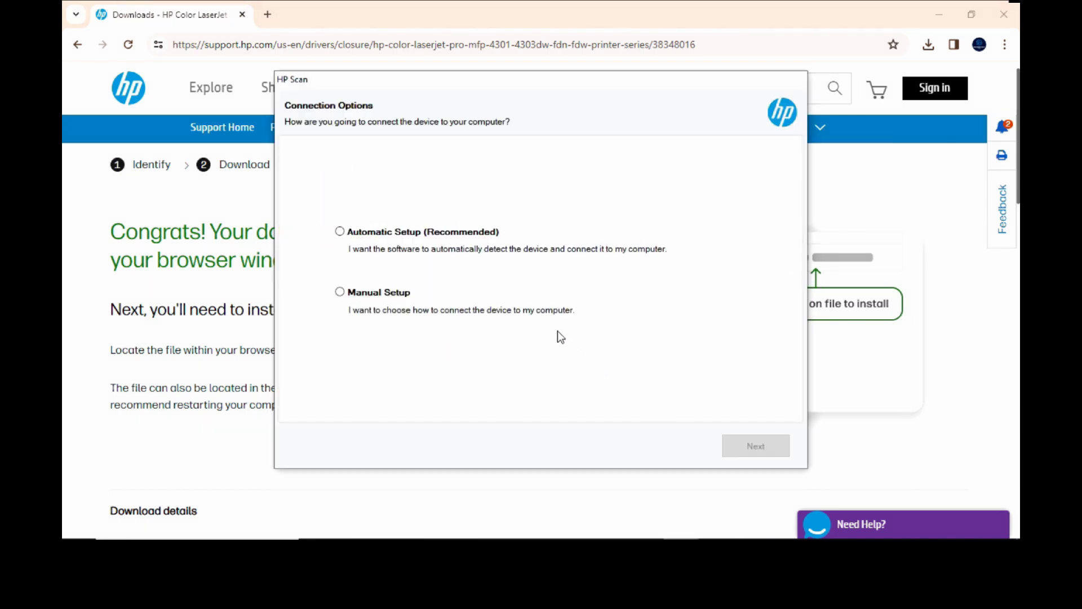
- Use Automatic Setup, select the HP Color LaserJet Pro MFP 4303, and enable Scan To Computer
left_click(398, 241)
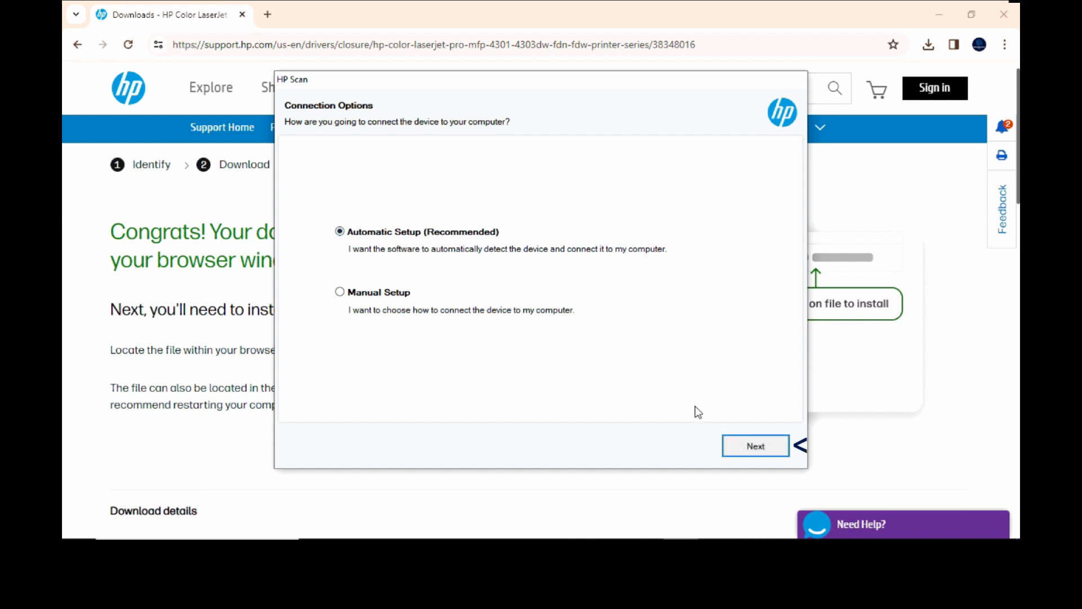
left_click(742, 448)
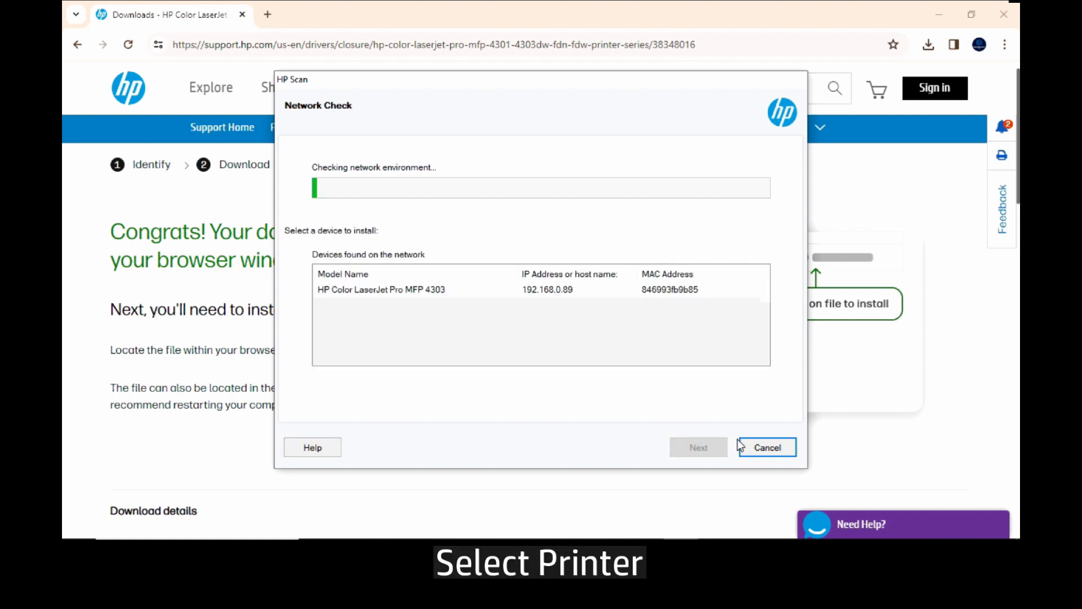
left_click(439, 290)
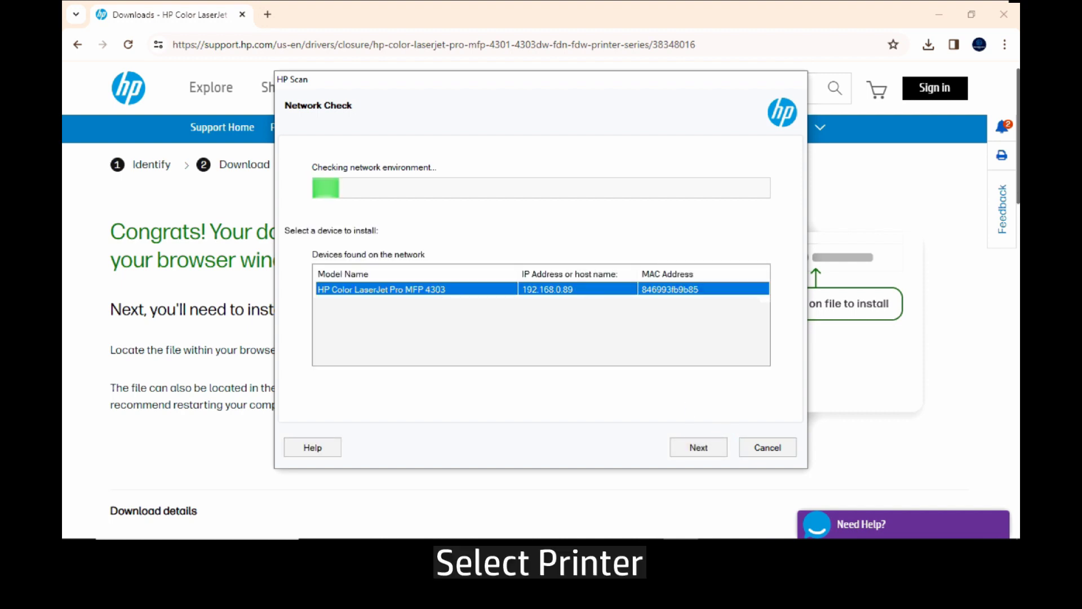
left_click(701, 448)
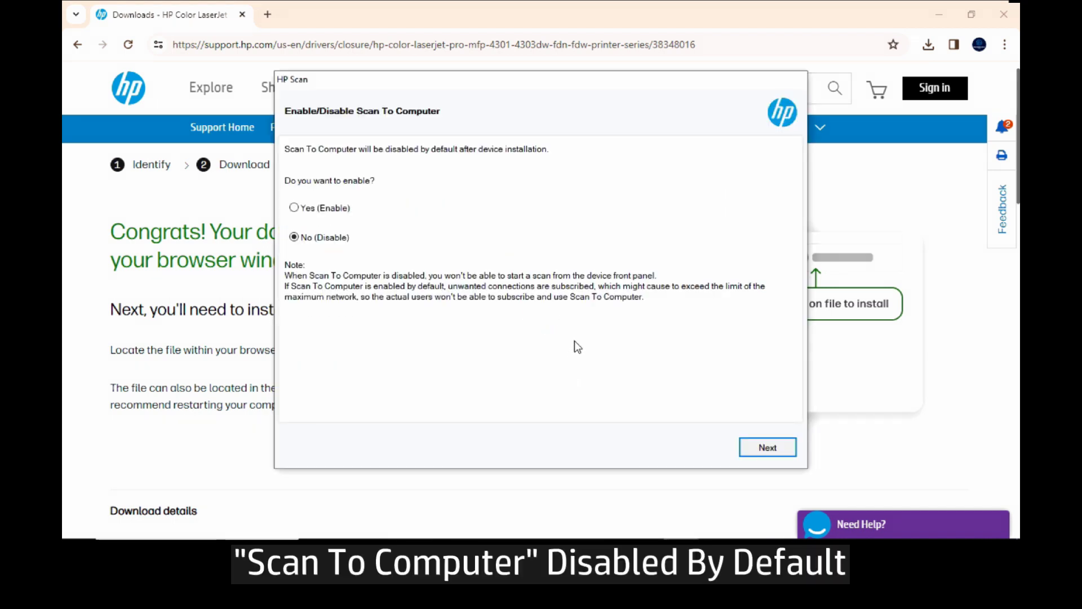
left_click(321, 212)
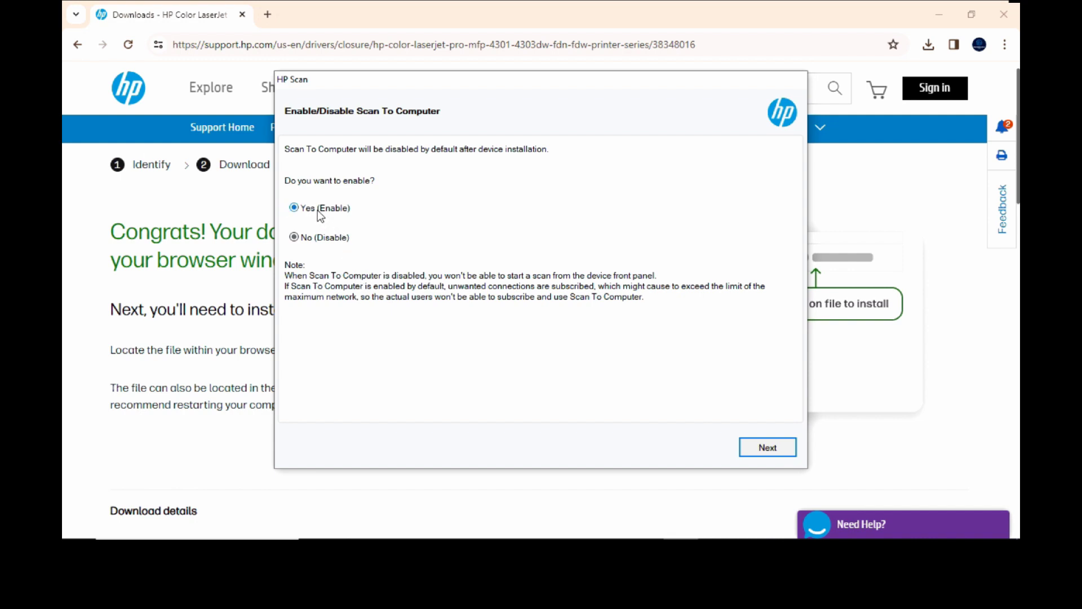
left_click(762, 448)
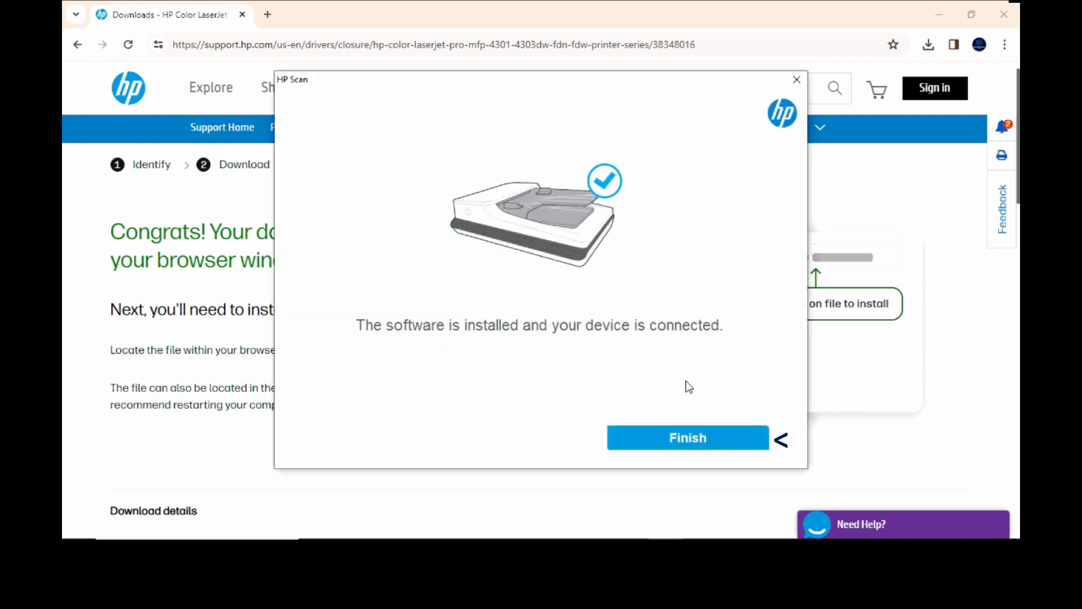
- Finish the installer, minimize the browser, and launch HP Scan from its desktop icon
left_click(684, 440)
left_click(658, 127)
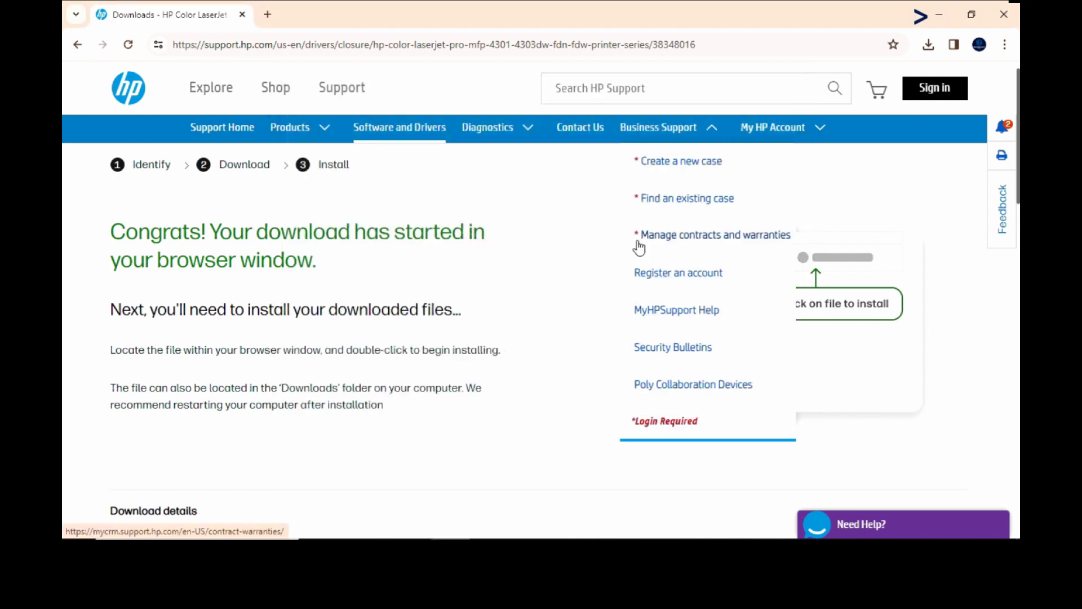
left_click(939, 14)
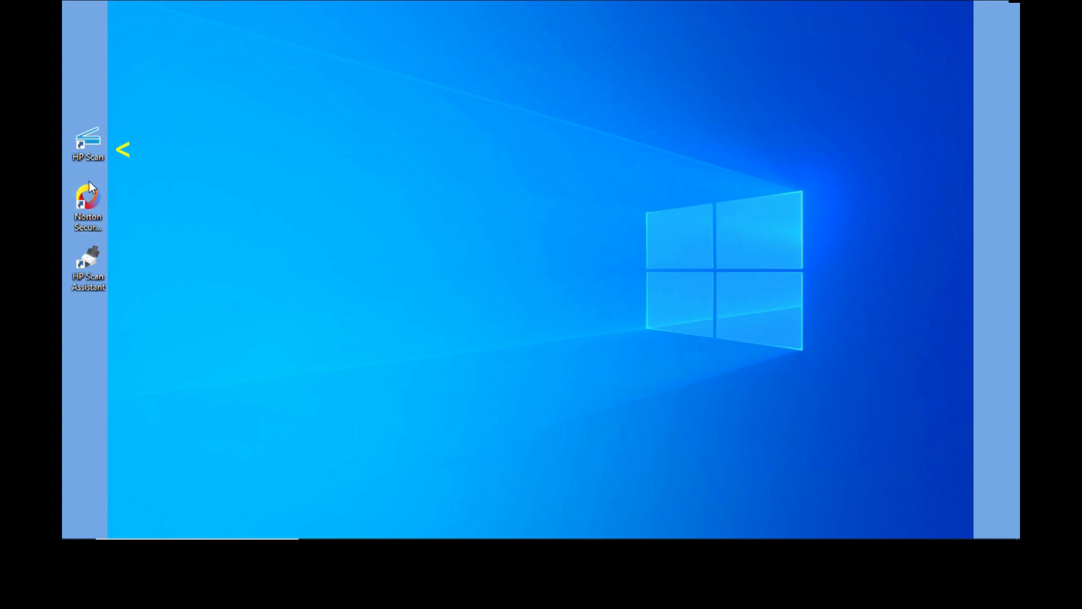
double_click(88, 141)
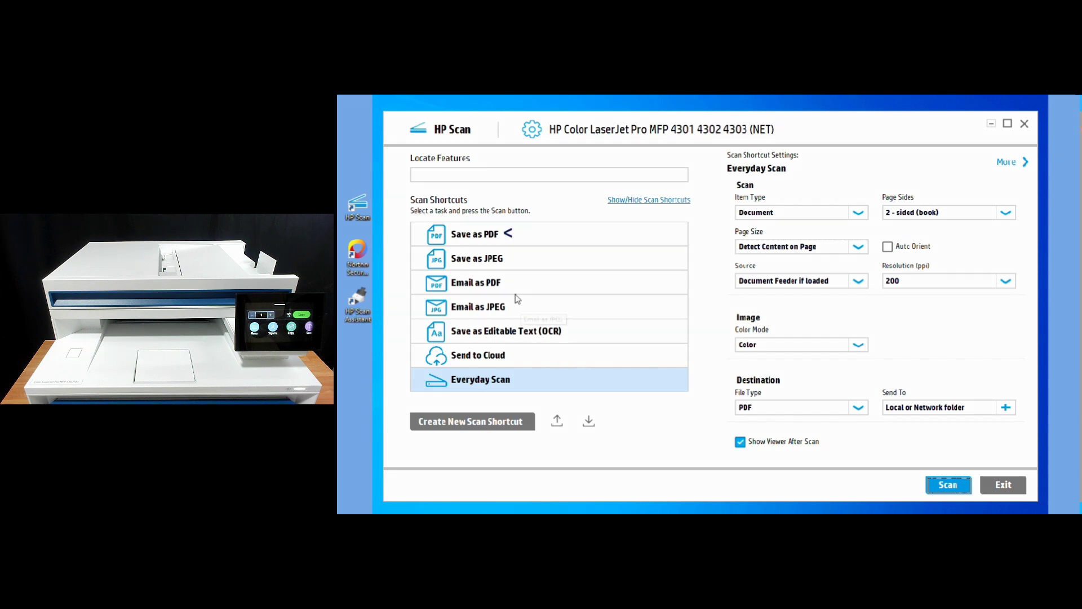
- Select Save as PDF with A4 (210 x 297 mm) page size and 2-sided (book) scanning
left_click(491, 239)
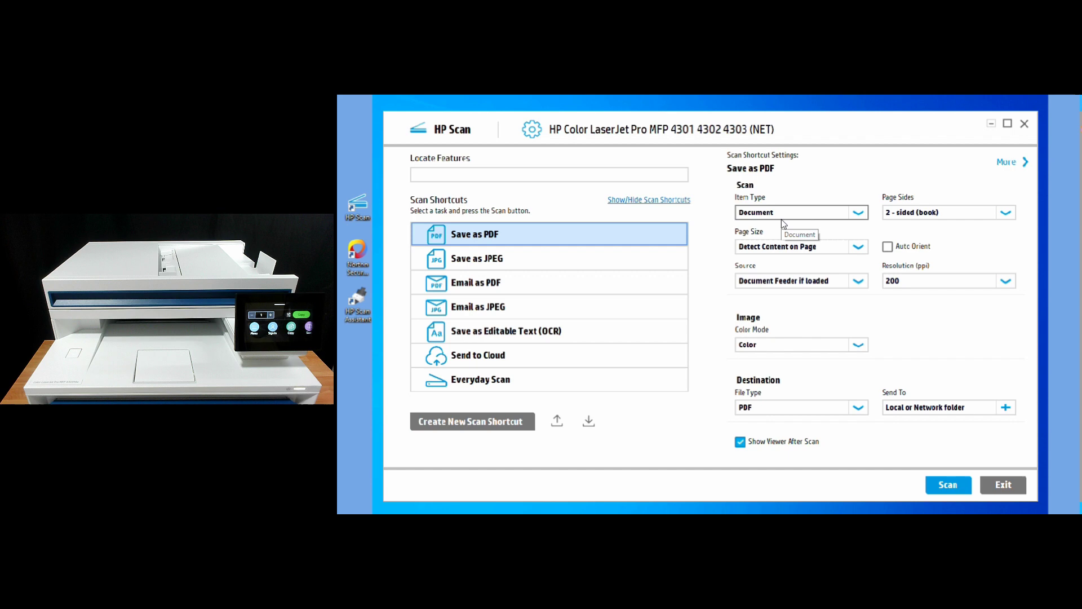
left_click(783, 248)
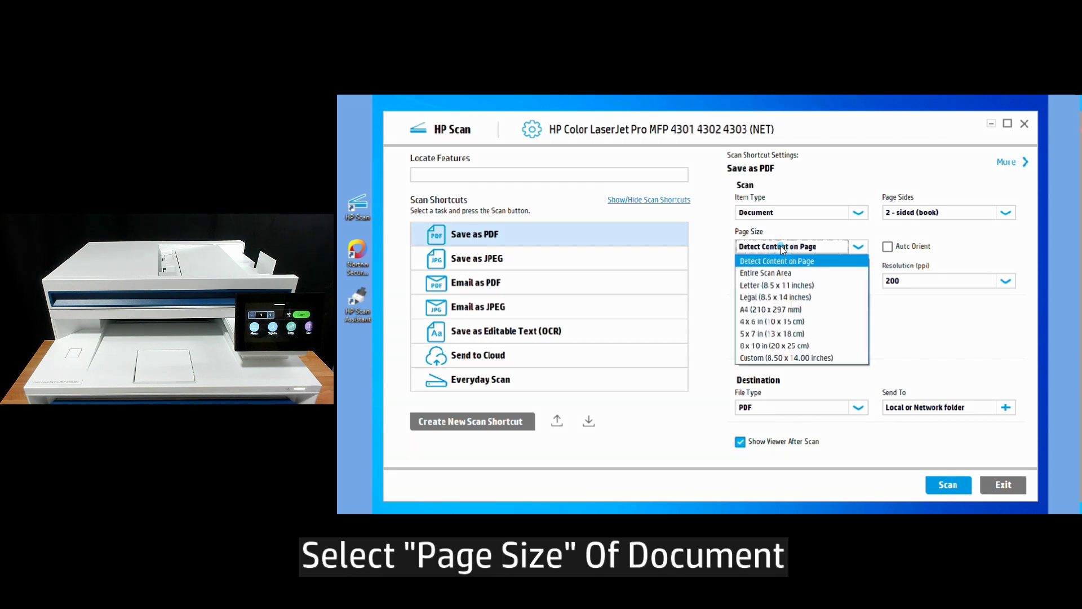
left_click(765, 312)
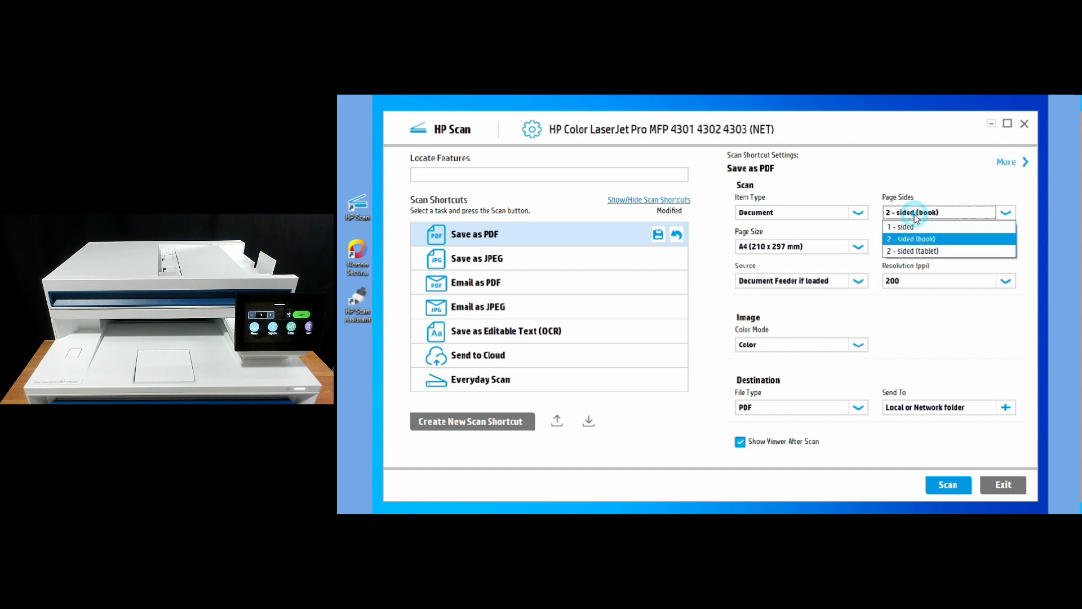
left_click(910, 244)
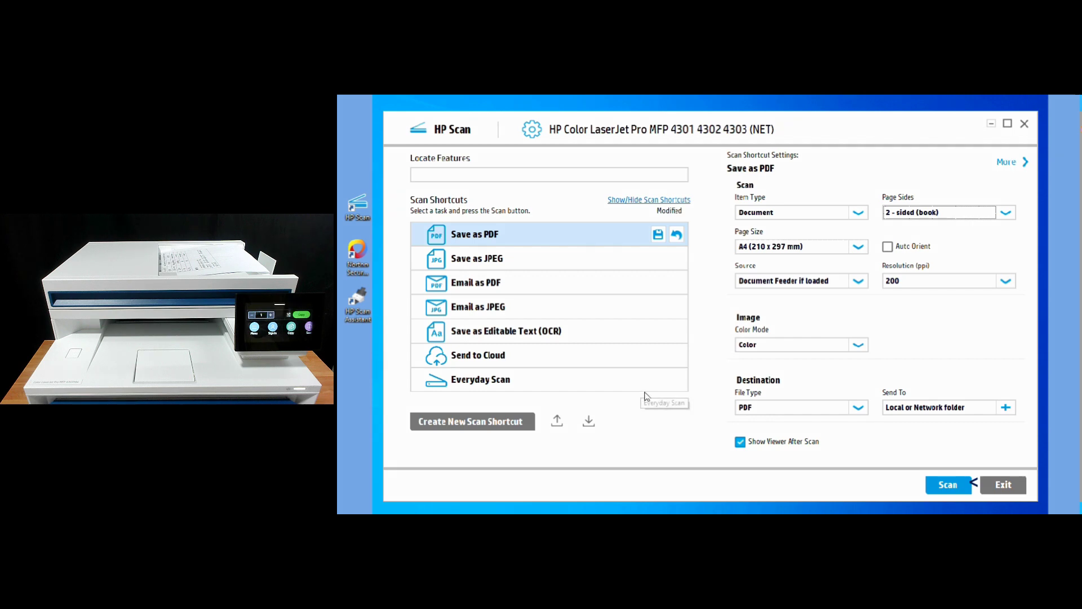
- Scan the document into six pages and open the sixth page enlarged in Preview Pages
left_click(946, 486)
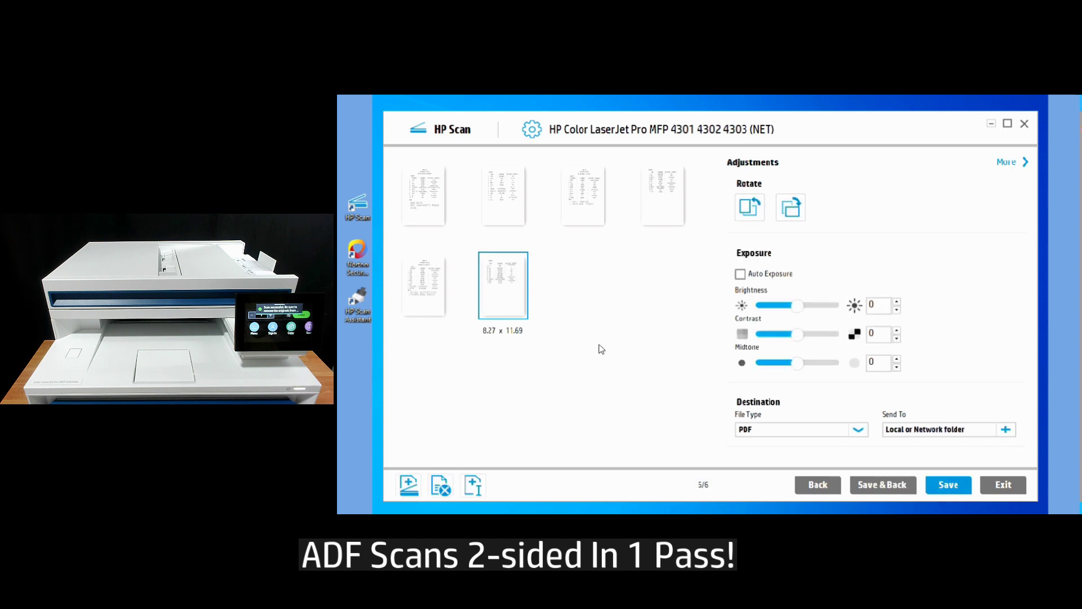
left_click(422, 191)
double_click(511, 279)
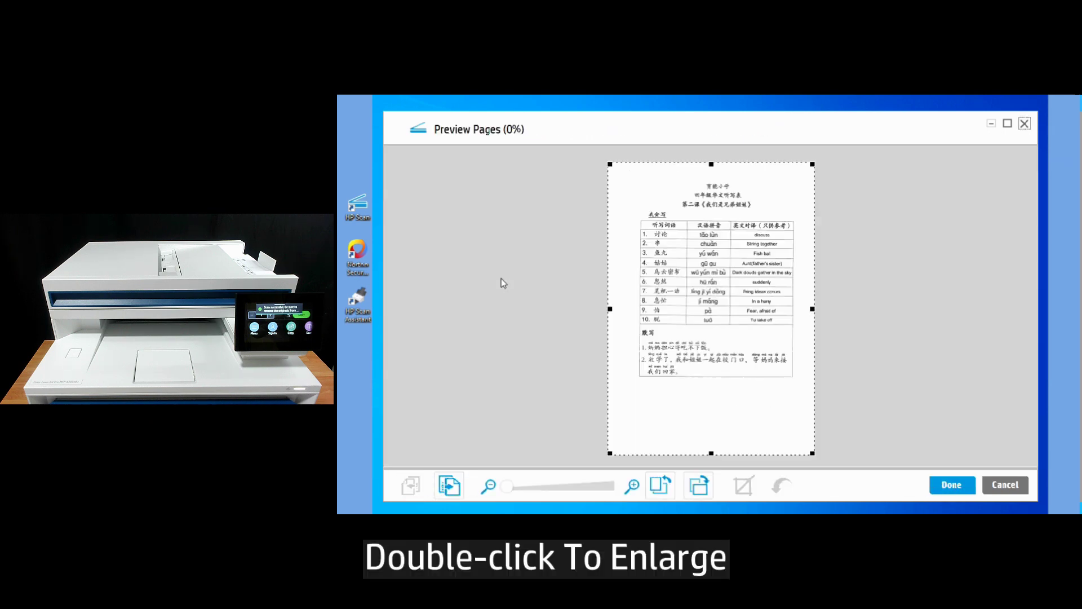
- Close the enlarged preview and review the third and first scanned pages
left_click(1025, 124)
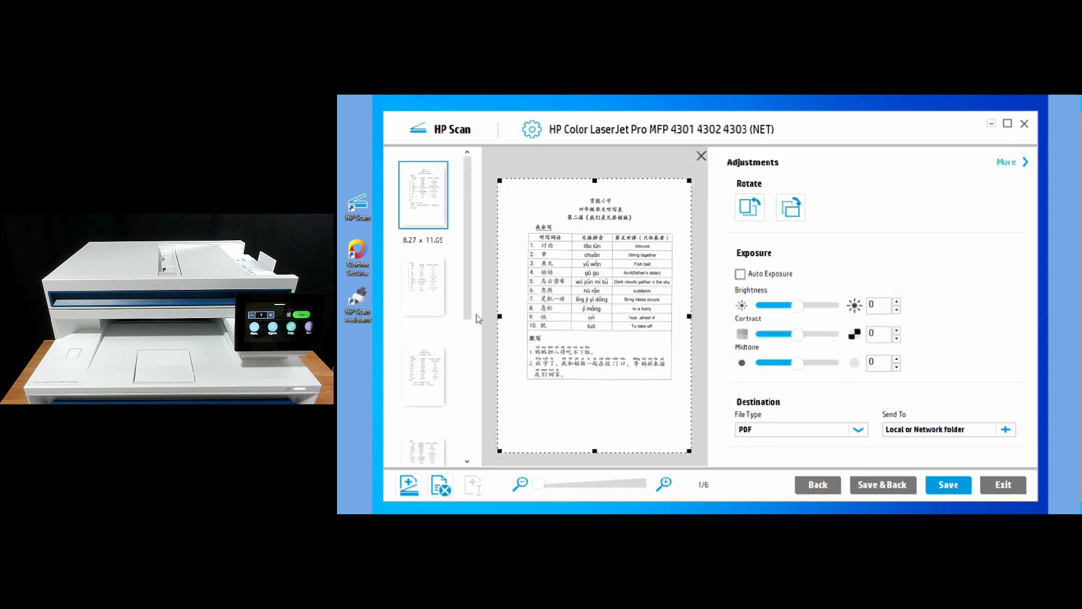
left_click(430, 293)
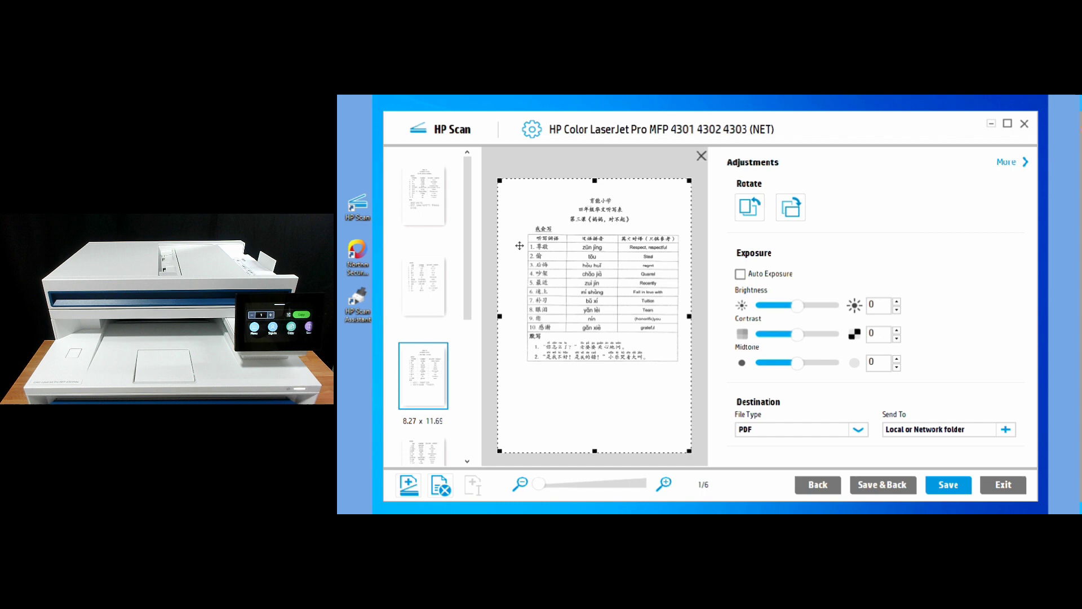
left_click(427, 209)
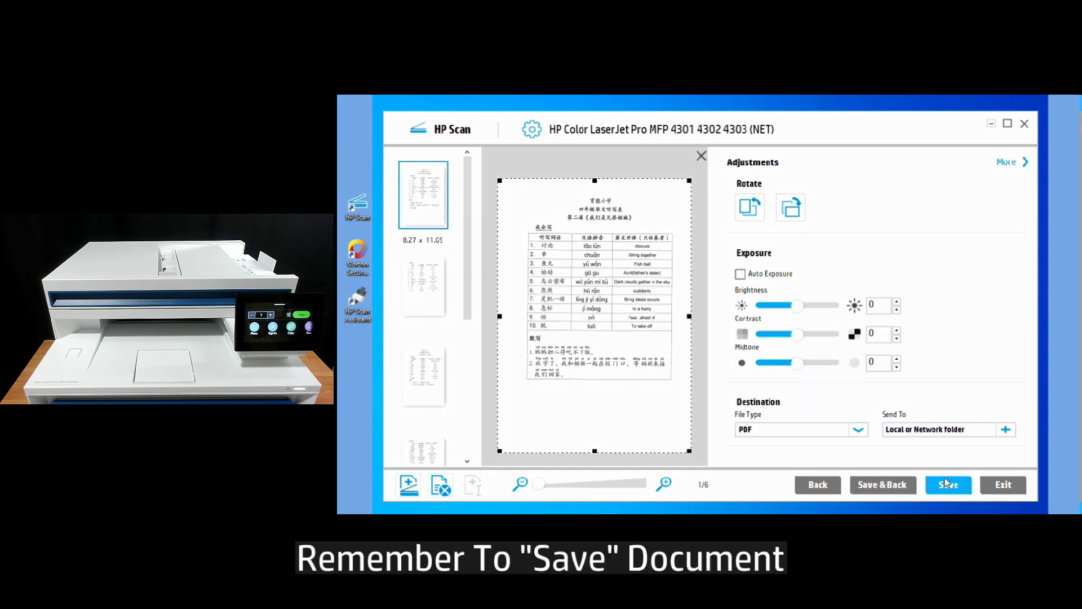